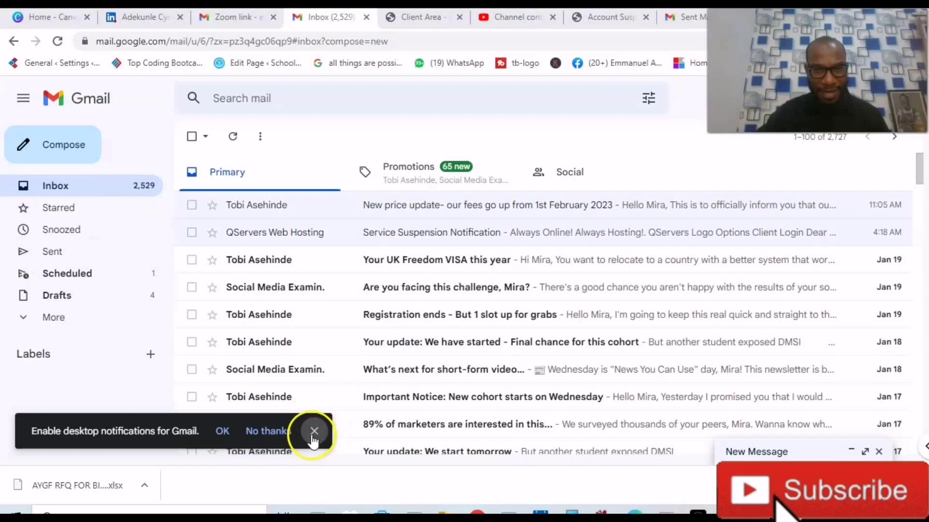
- Close the desktop notifications banner at the top of the inbox
{"action": "left_click", "coordinate": [313, 433]}
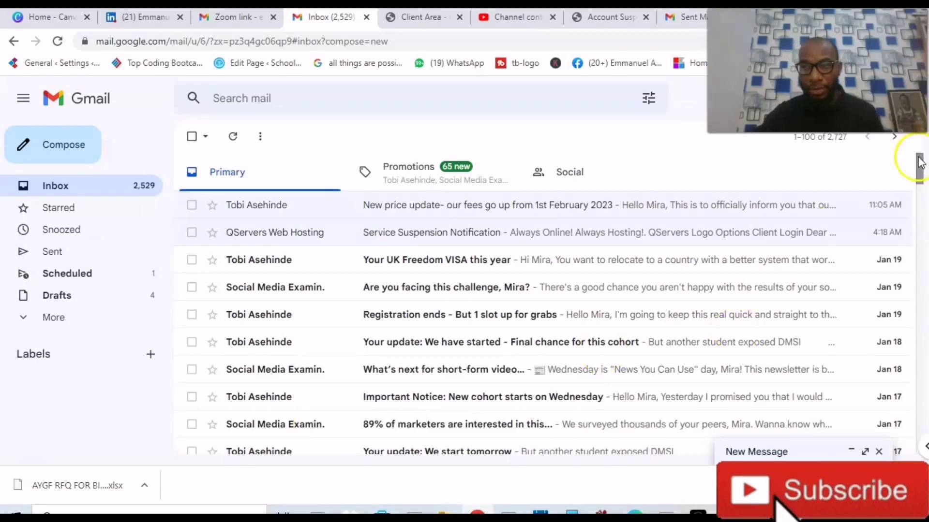
{"action": "left_click_drag", "start_coordinate": [920, 164], "coordinate": [920, 266]}
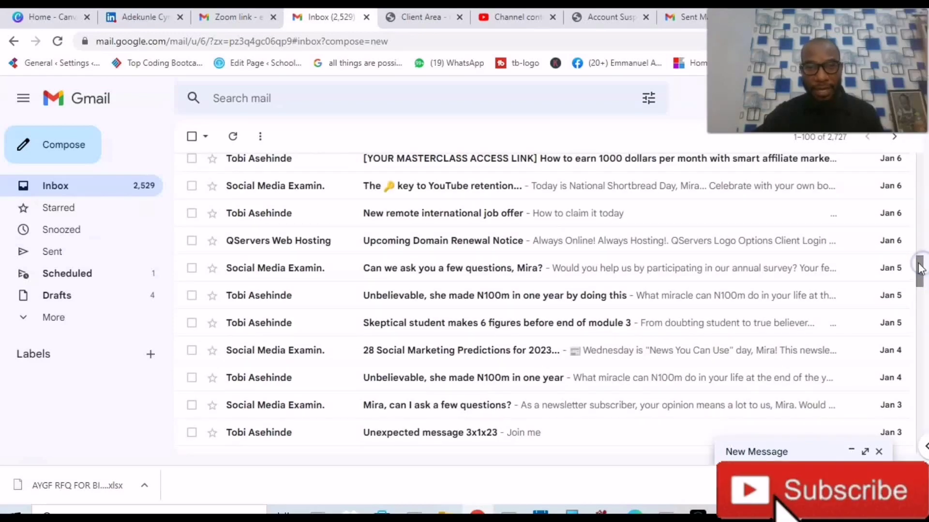
{"action": "mouse_move", "coordinate": [552, 241]}
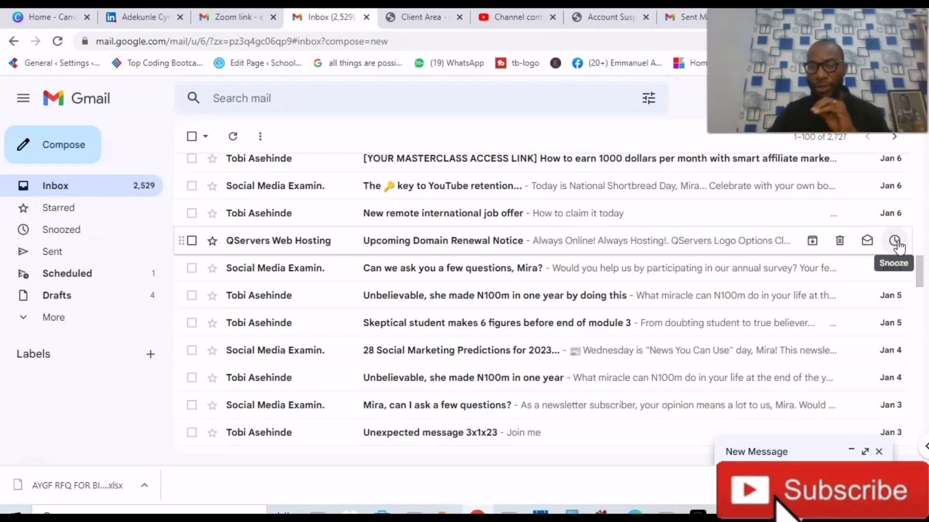
- Choose Pick date & time from the Domain Renewal Notice email's Snooze menu
{"action": "left_click", "coordinate": [896, 240]}
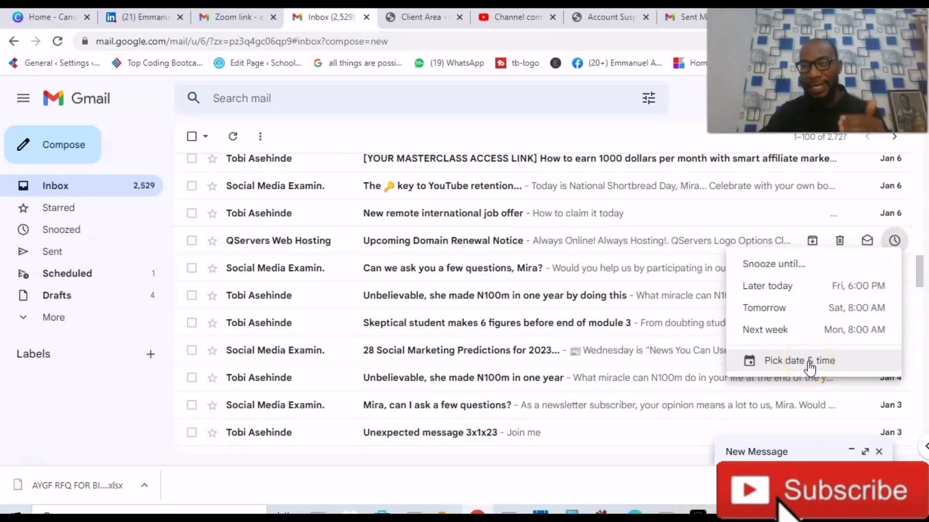
{"action": "left_click", "coordinate": [808, 362]}
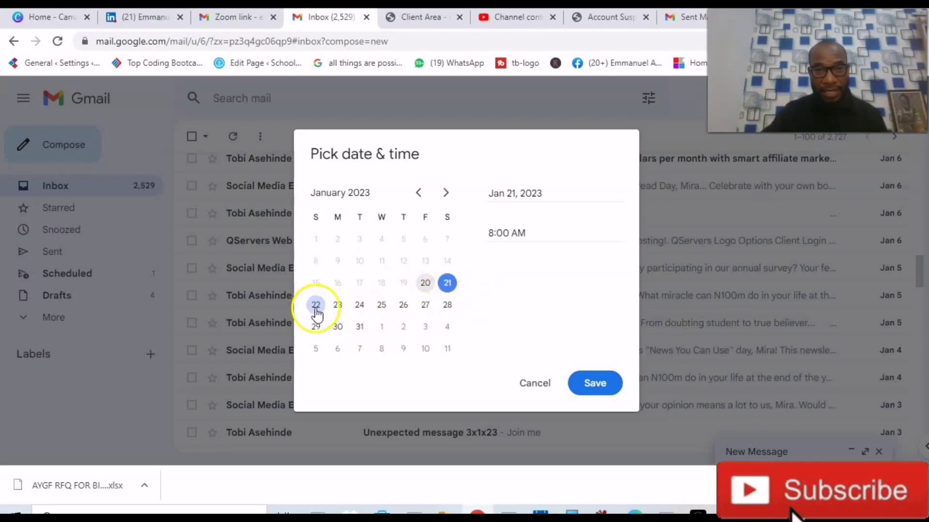
- Pick January 23 and change the snooze time from 8:00 AM to 9:00 AM
{"action": "left_click", "coordinate": [339, 306]}
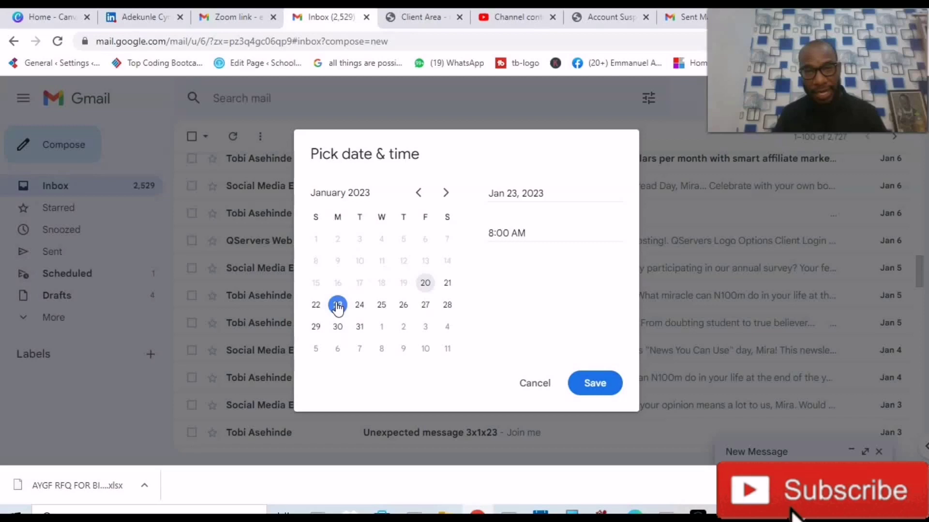
{"action": "left_click", "coordinate": [530, 232]}
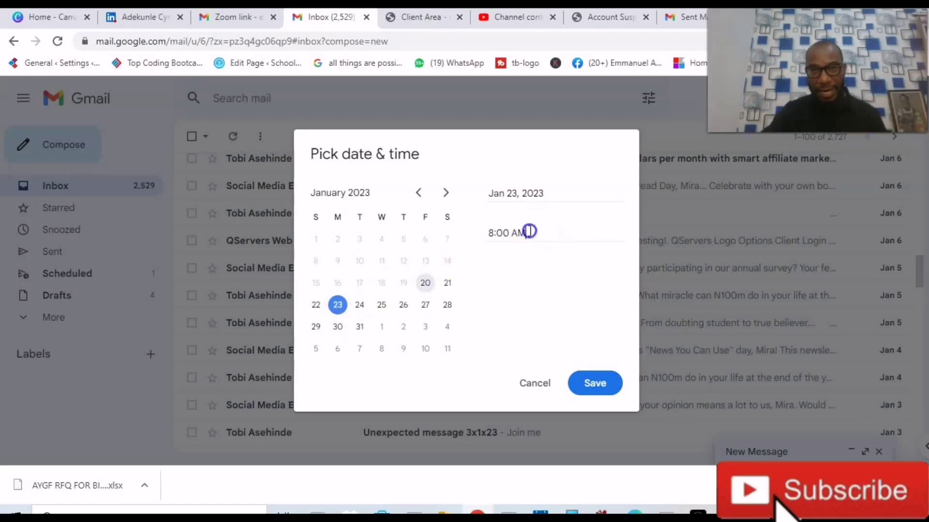
{"action": "left_click", "coordinate": [492, 232]}
{"action": "key", "text": "BackSpace"}
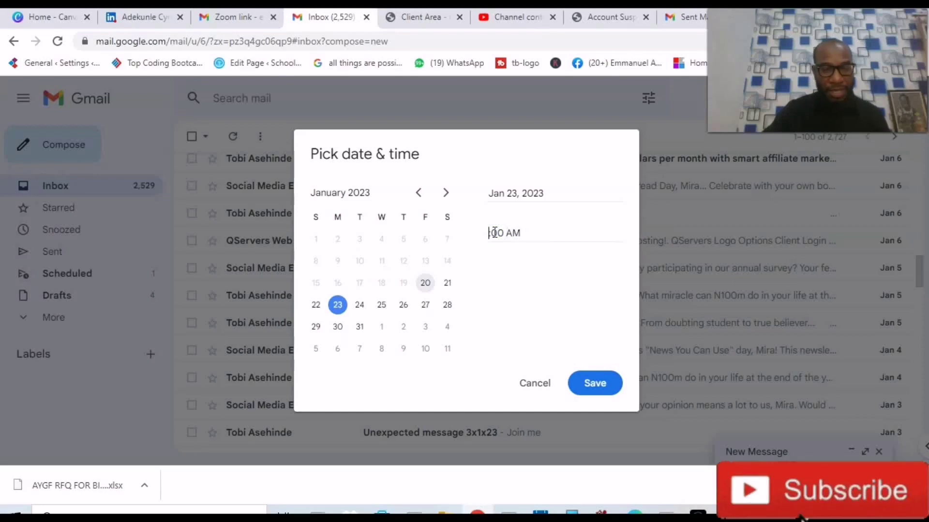
{"action": "type", "text": "9"}
{"action": "left_click", "coordinate": [528, 299]}
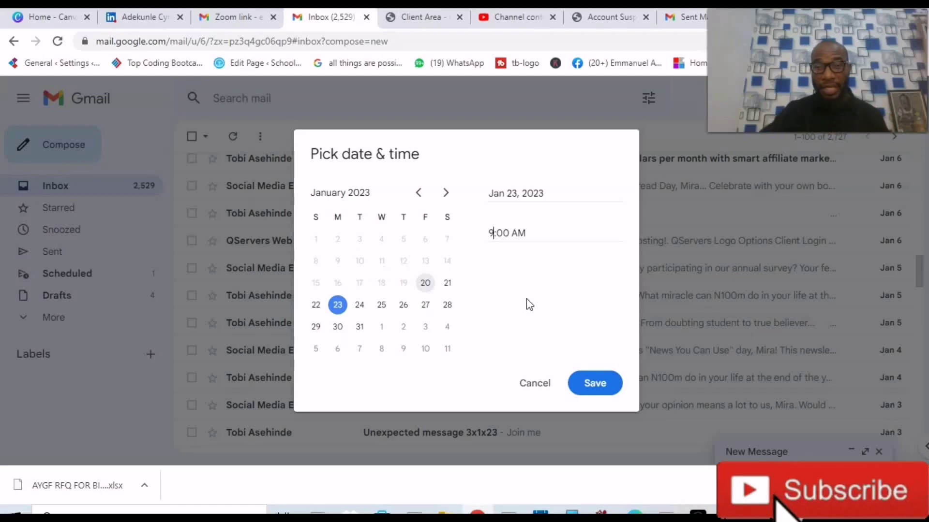
{"action": "left_click", "coordinate": [561, 336]}
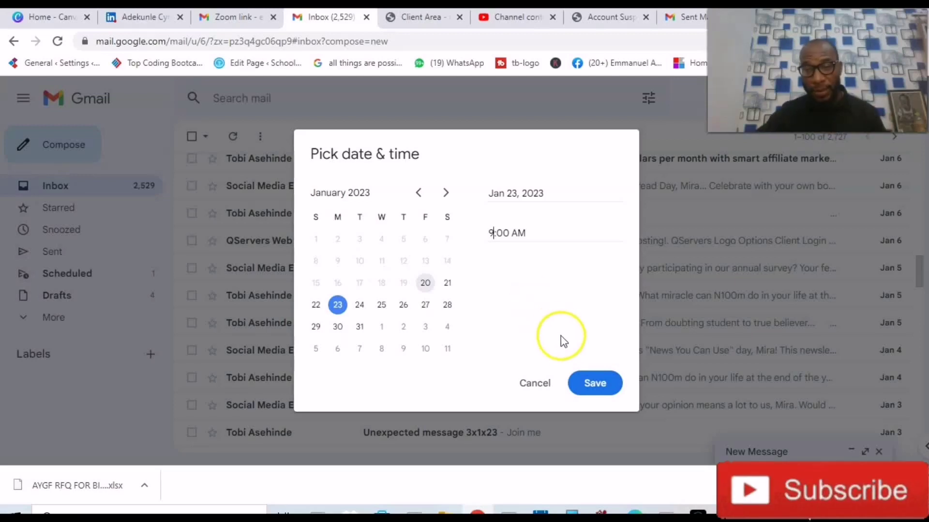
- Save the January 23, 9:00 AM snooze to get the 'Conversation snoozed' confirmation
{"action": "left_click", "coordinate": [594, 383]}
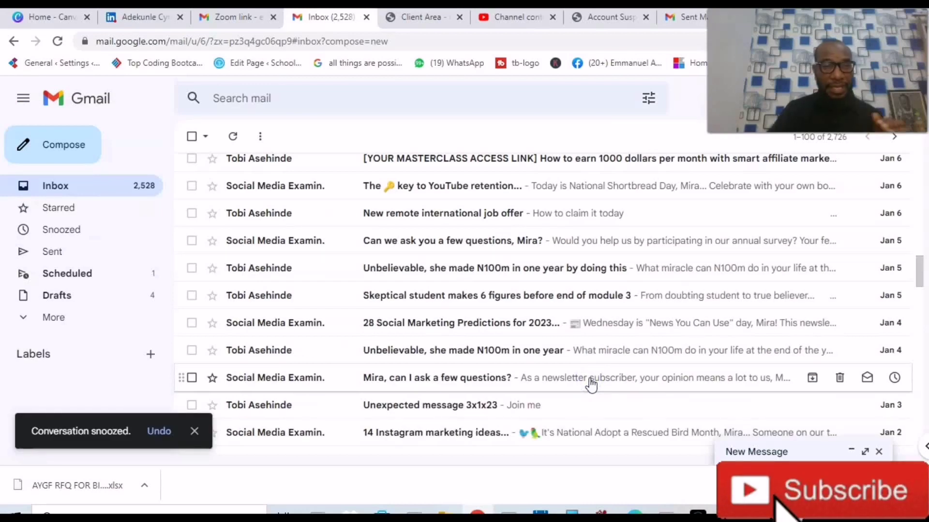